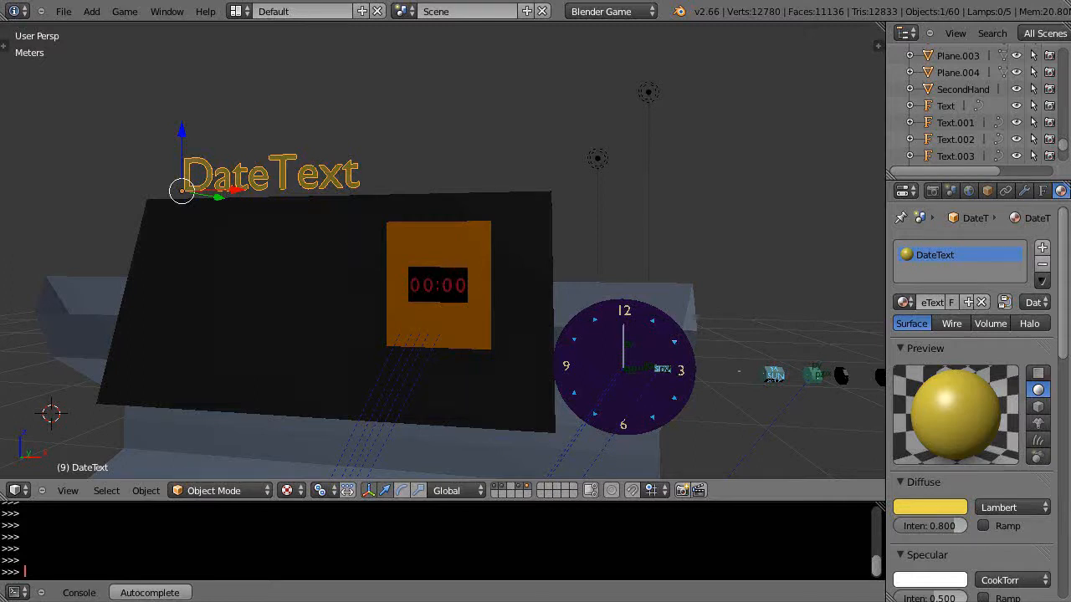
- Run the game to check the date text and both clocks, and stop it after viewing
{"action": "key", "text": "p"}
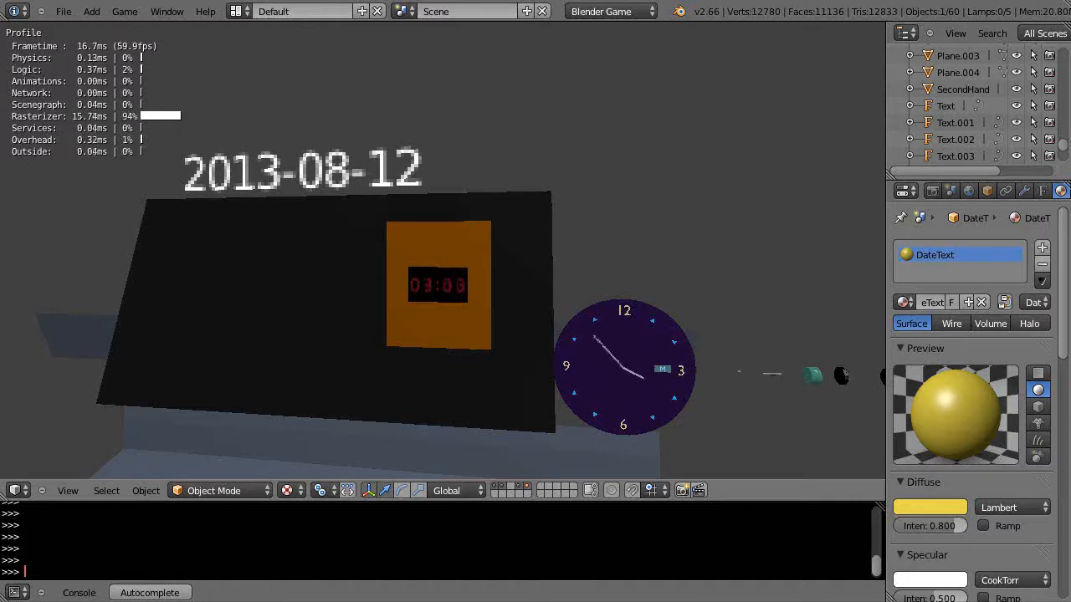
{"action": "key", "text": "Escape"}
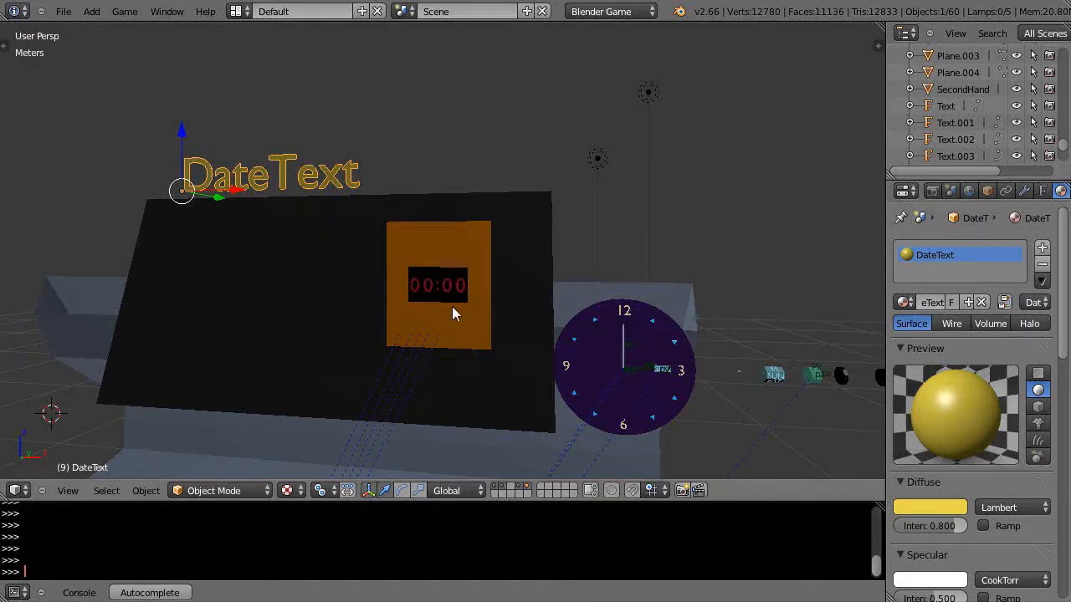
{"action": "scroll", "coordinate": [452, 303], "scroll_direction": "up", "scroll_amount": 1}
{"action": "scroll", "coordinate": [452, 303], "scroll_direction": "up", "scroll_amount": 2}
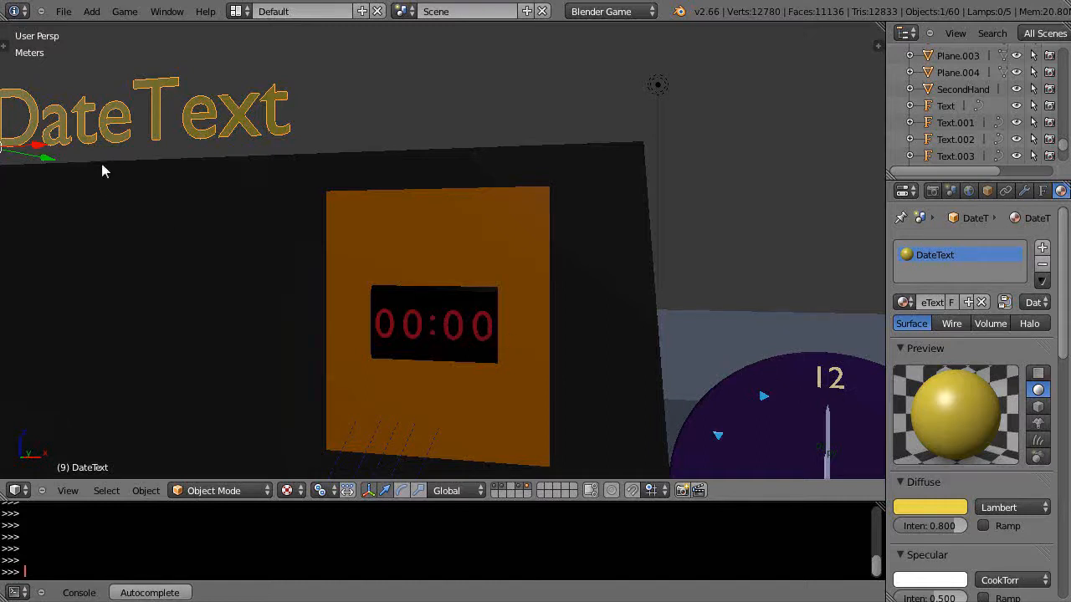
- Move the DateText object far behind the black board along the Y axis
{"action": "right_click", "coordinate": [207, 124]}
{"action": "scroll", "coordinate": [196, 159], "scroll_direction": "down", "scroll_amount": 3}
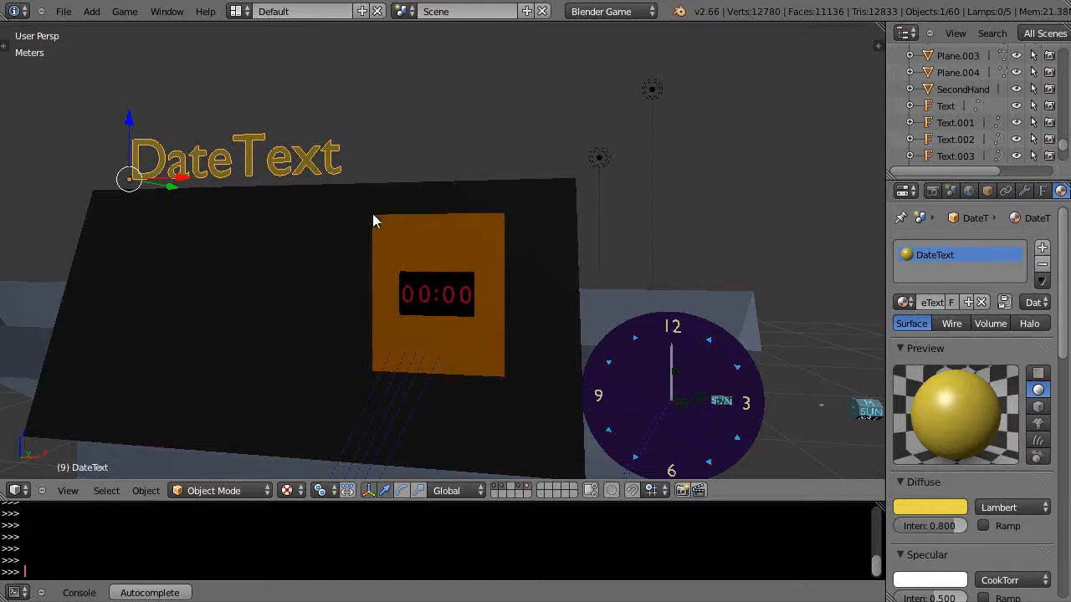
{"action": "middle_click_drag", "start_coordinate": [363, 218], "coordinate": [206, 236]}
{"action": "scroll", "coordinate": [426, 169], "scroll_direction": "down", "scroll_amount": 1}
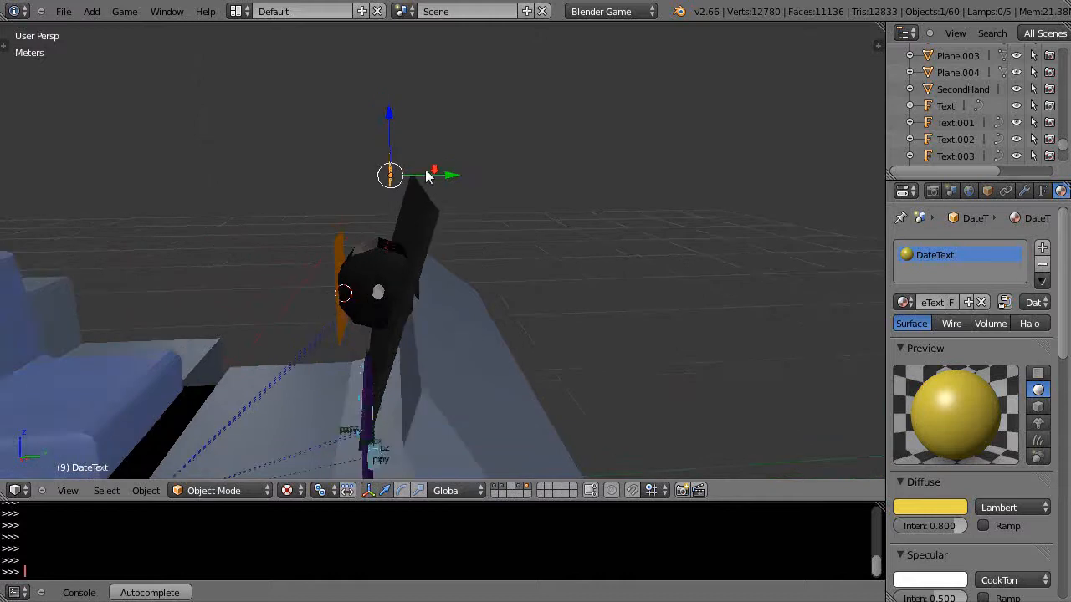
{"action": "left_click_drag", "start_coordinate": [447, 175], "coordinate": [830, 185]}
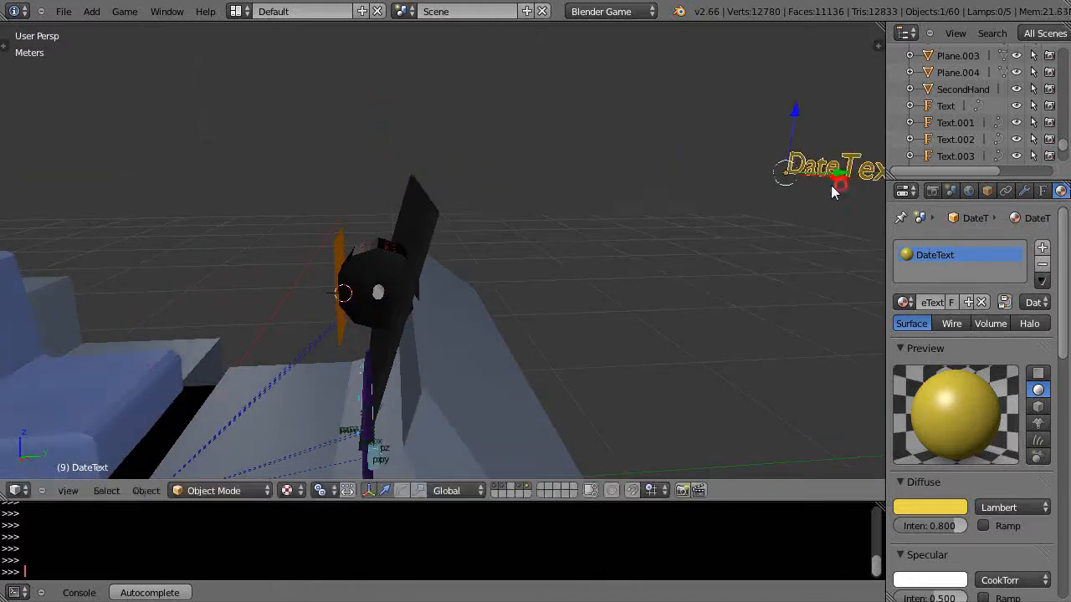
{"action": "middle_click_drag", "start_coordinate": [830, 185], "coordinate": [605, 149]}
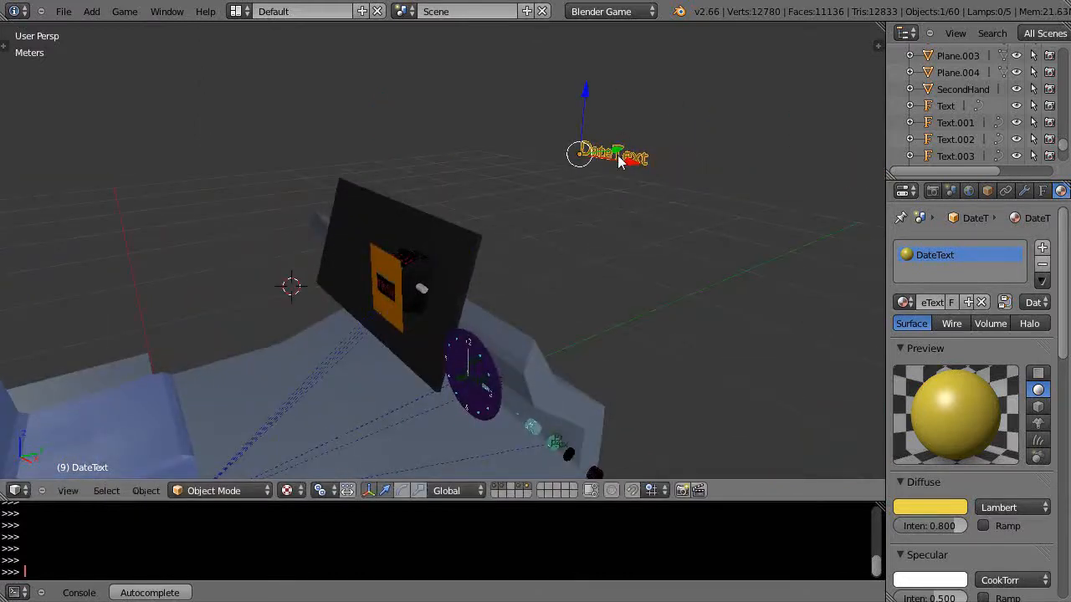
{"action": "left_click_drag", "start_coordinate": [615, 155], "coordinate": [744, 144]}
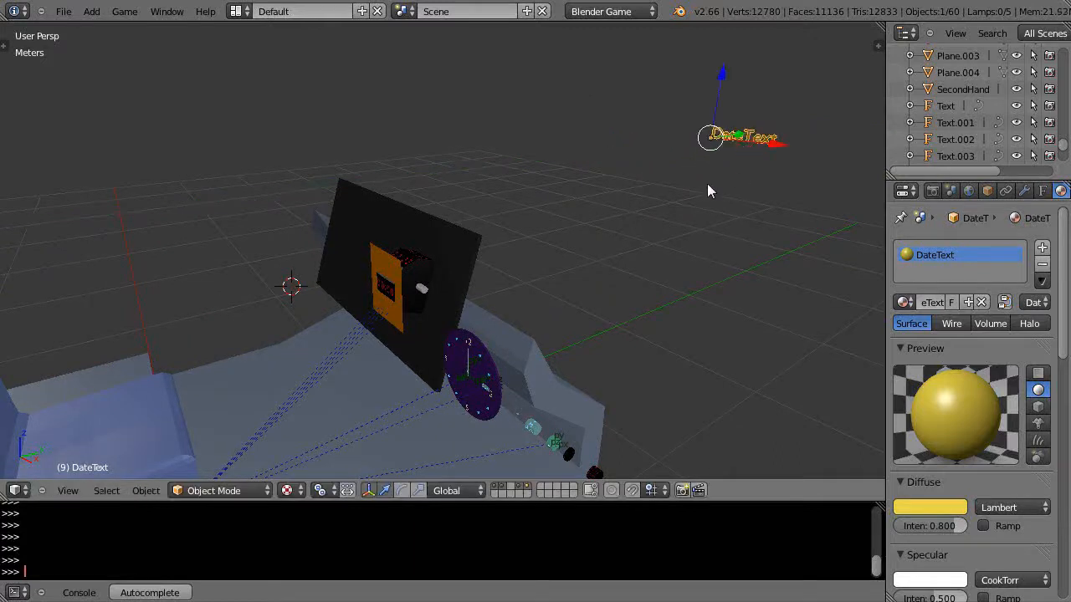
{"action": "middle_click_drag", "start_coordinate": [679, 199], "coordinate": [774, 176]}
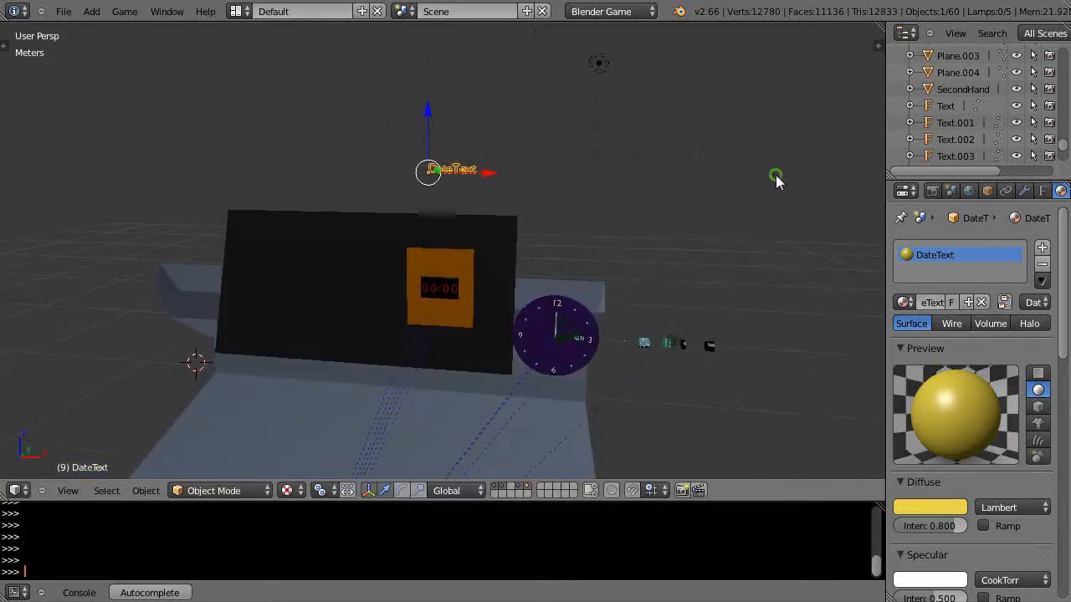
- Scale up DateText and shift it along the X and Z axes until it sits just above the board's upper edge
{"action": "key", "text": "s"}
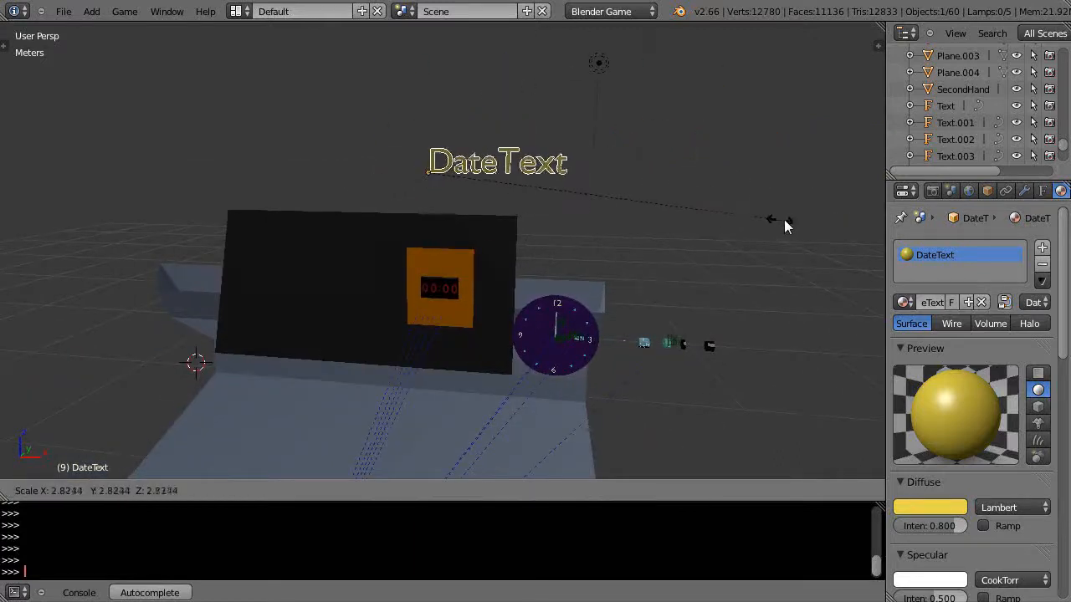
{"action": "left_click", "coordinate": [712, 217]}
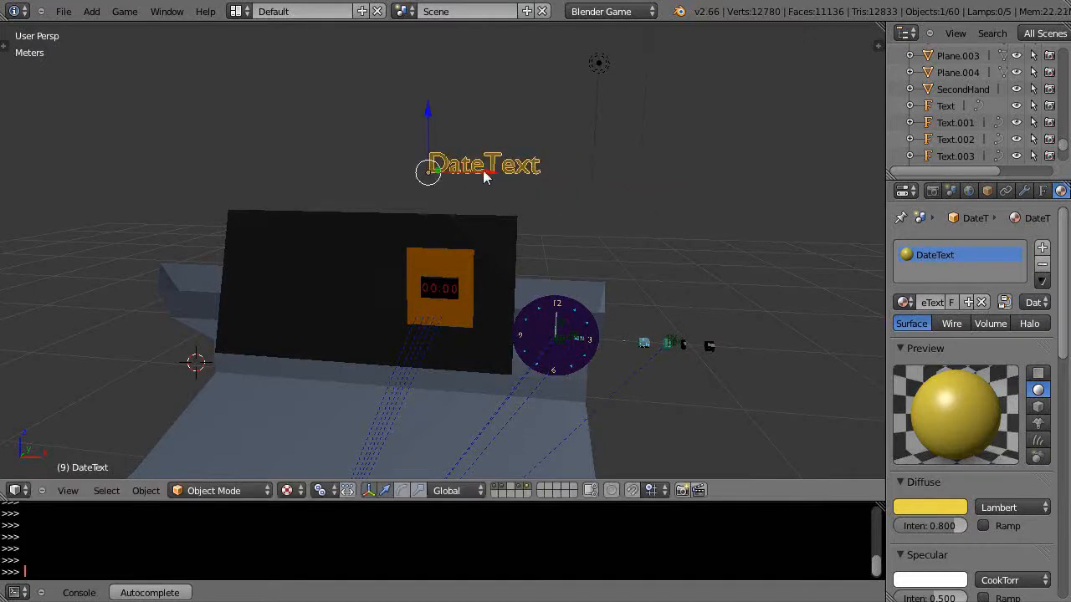
{"action": "left_click_drag", "start_coordinate": [485, 172], "coordinate": [397, 213]}
{"action": "scroll", "coordinate": [418, 232], "scroll_direction": "up", "scroll_amount": 3}
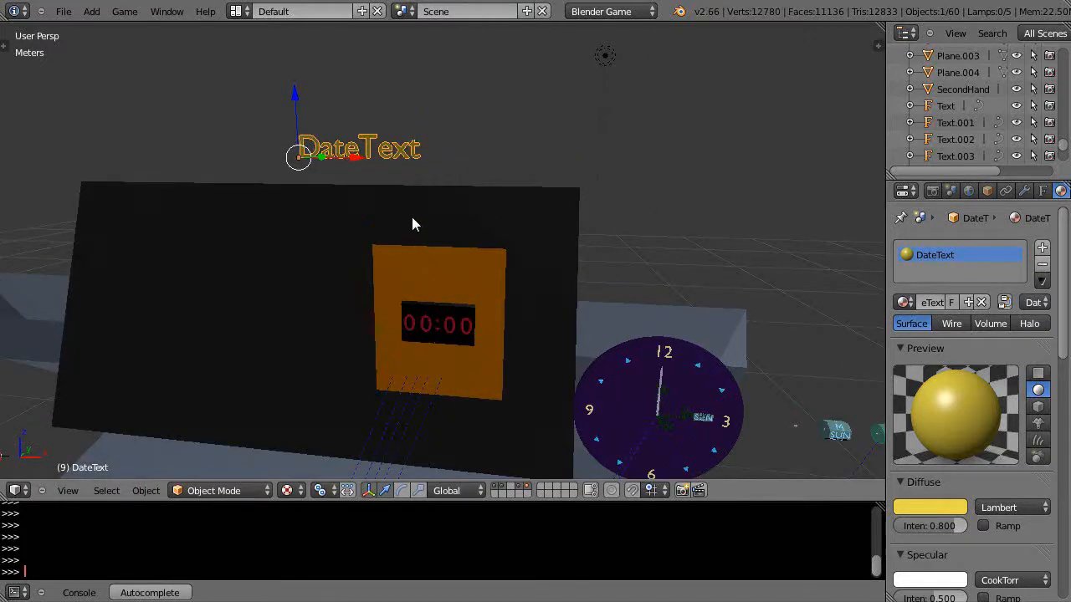
{"action": "middle_click_drag", "start_coordinate": [421, 216], "coordinate": [429, 219]}
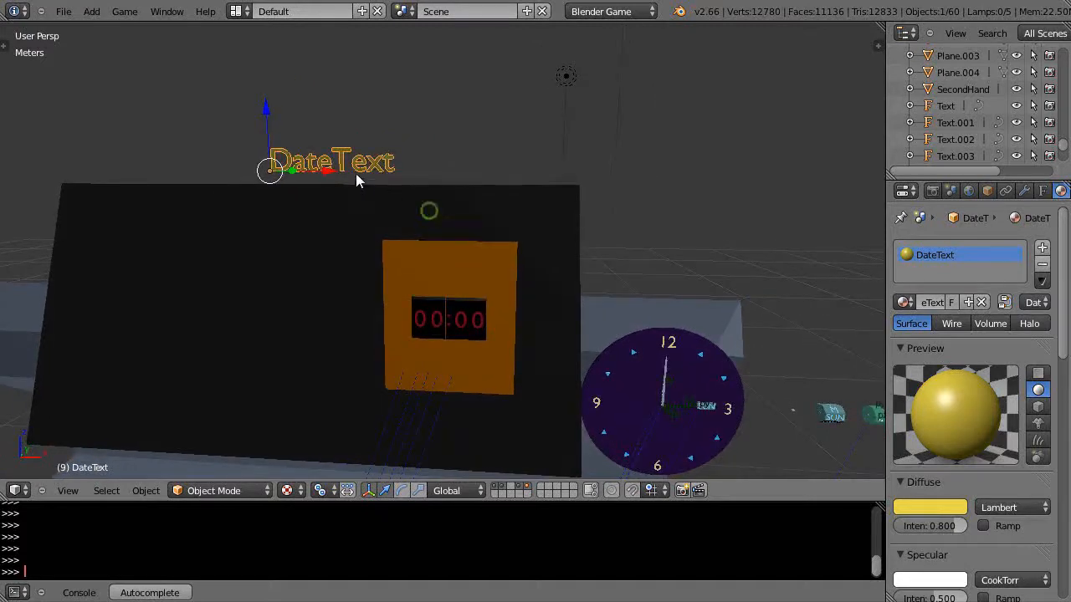
{"action": "left_click_drag", "start_coordinate": [332, 172], "coordinate": [247, 193]}
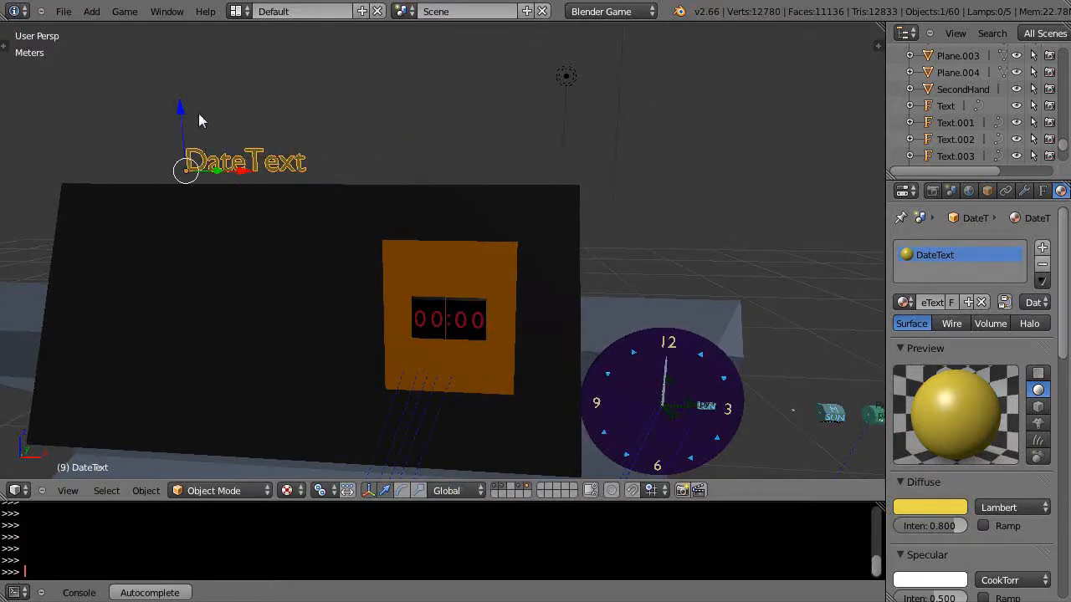
{"action": "left_click_drag", "start_coordinate": [178, 113], "coordinate": [179, 120]}
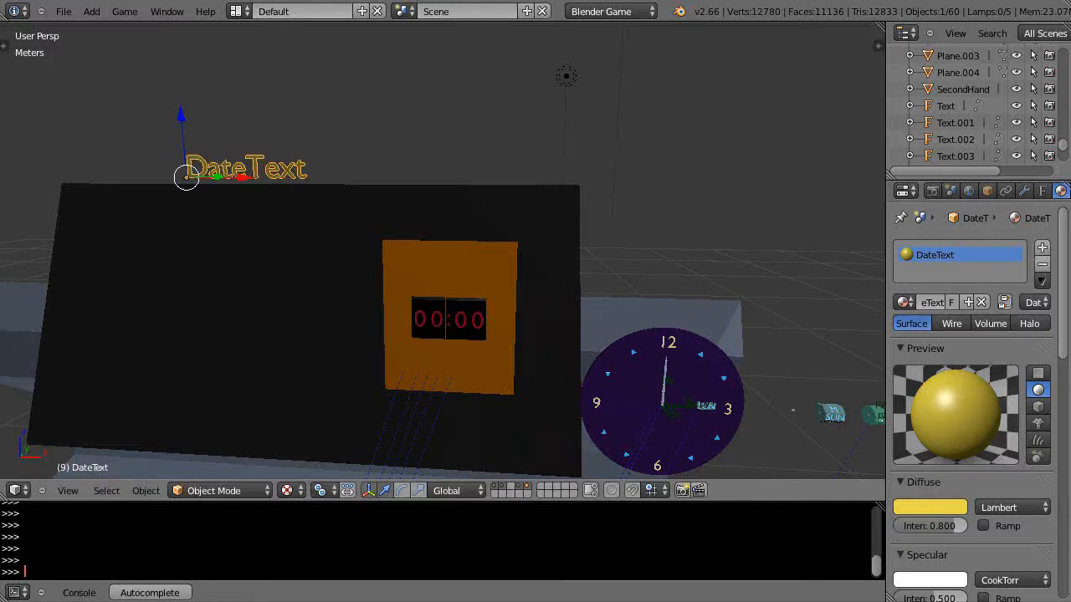
- Run the game to check how the enlarged, distant date text renders, and stop it
{"action": "key", "text": "p"}
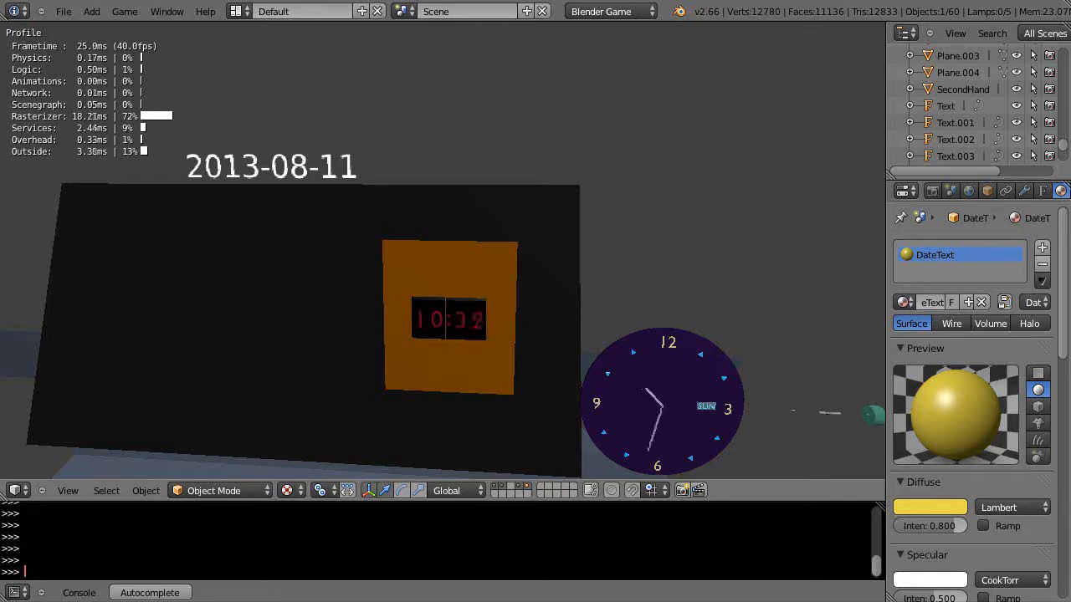
{"action": "key", "text": "Escape"}
- Run the game from a viewpoint where the board covers DateText to check its occlusion, and stop it
{"action": "middle_click_drag", "start_coordinate": [344, 391], "coordinate": [477, 394]}
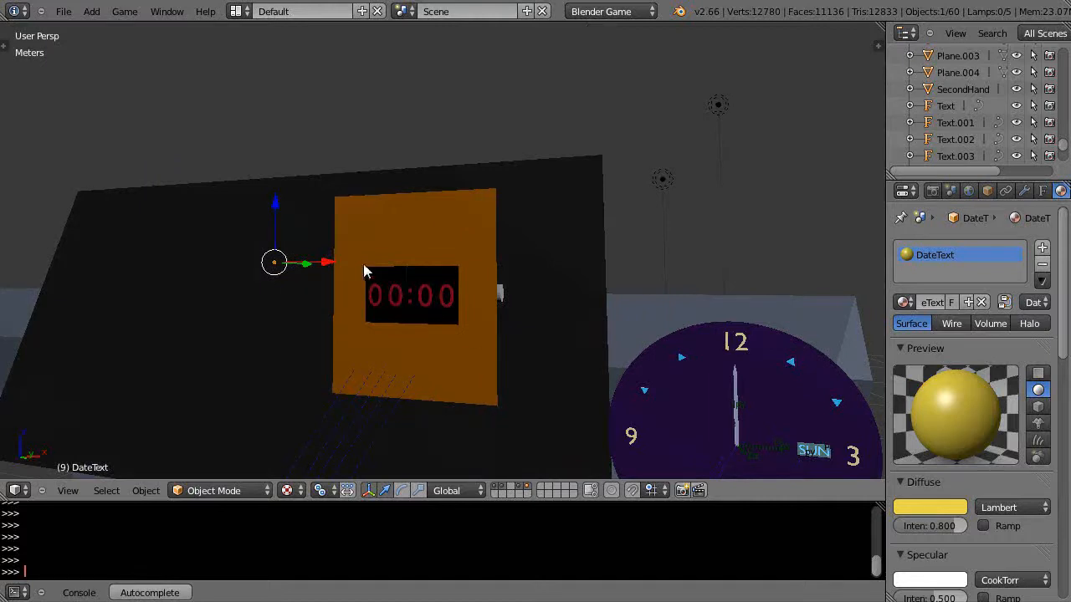
{"action": "scroll", "coordinate": [559, 351], "scroll_direction": "down", "scroll_amount": 2}
{"action": "scroll", "coordinate": [560, 368], "scroll_direction": "up", "scroll_amount": 1}
{"action": "middle_click_drag", "start_coordinate": [562, 373], "coordinate": [507, 289]}
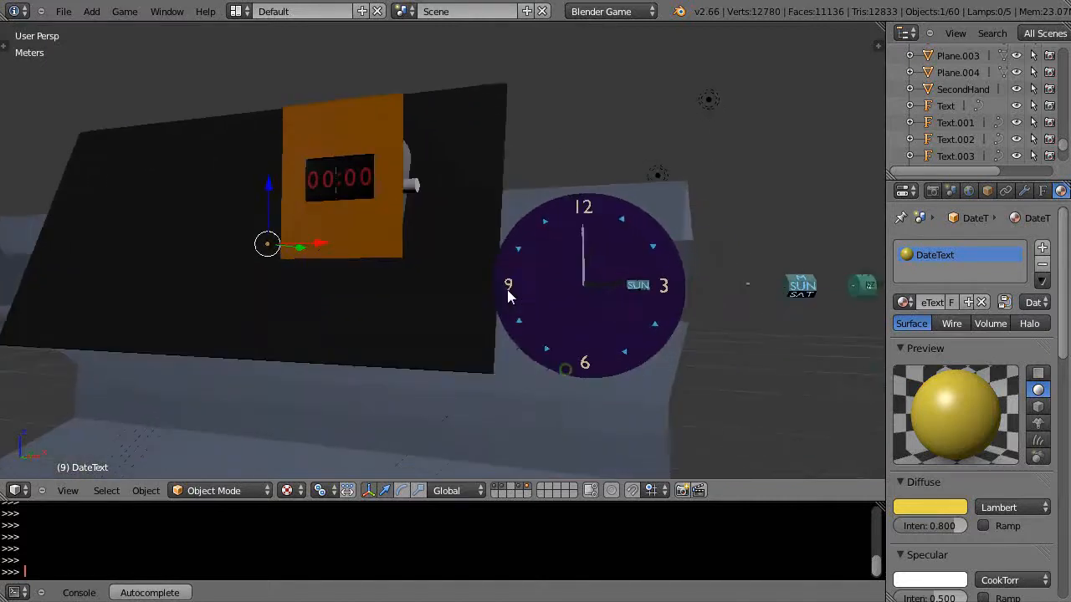
{"action": "middle_click_drag", "start_coordinate": [530, 330], "coordinate": [540, 358]}
{"action": "middle_click_drag", "start_coordinate": [491, 282], "coordinate": [552, 318], "text": "shift"}
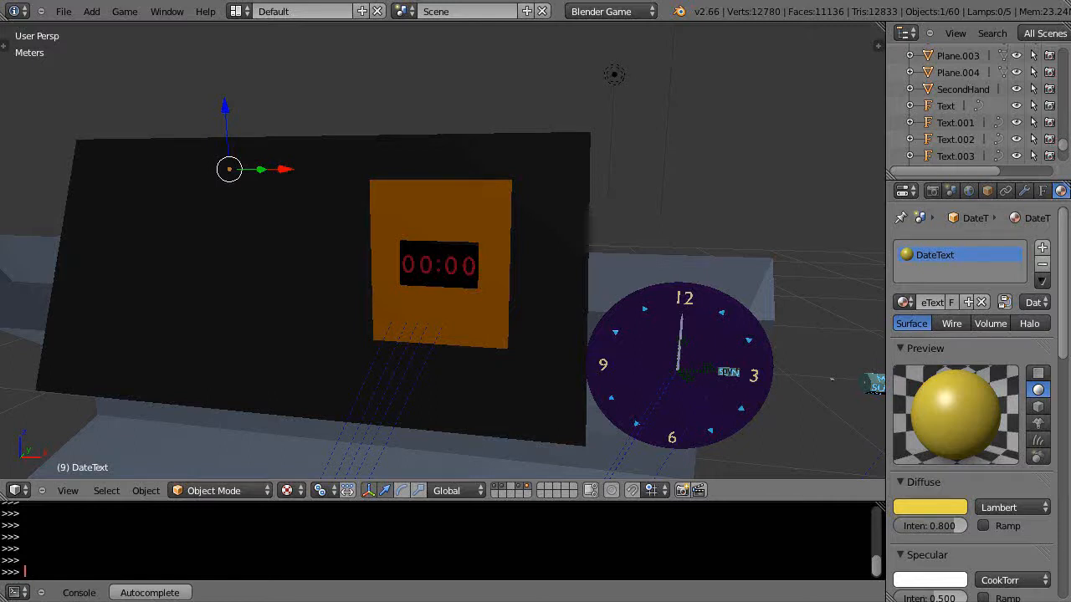
{"action": "key", "text": "p"}
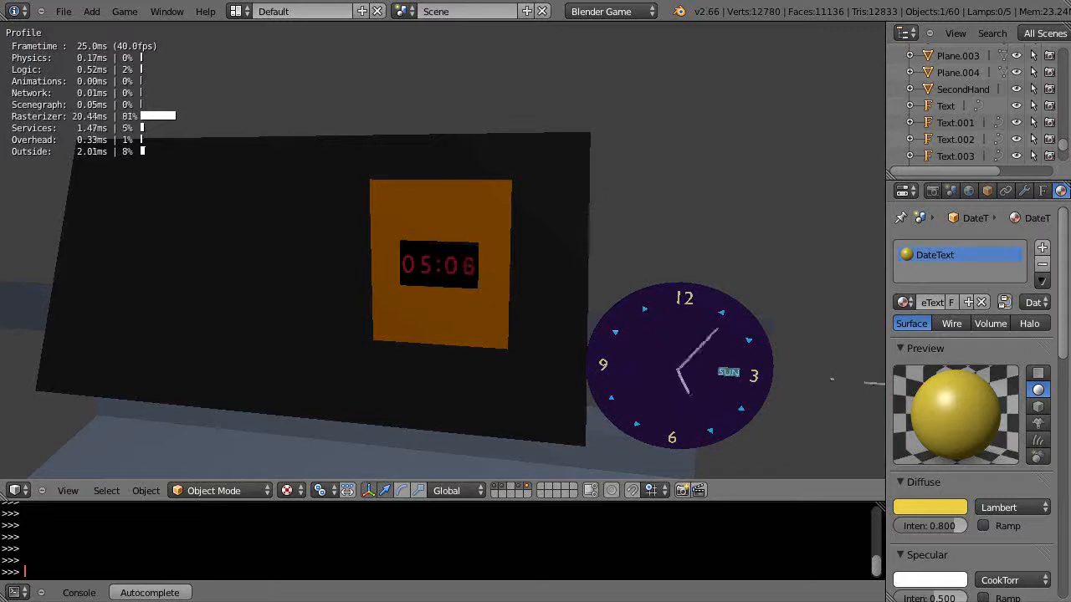
{"action": "key", "text": "Escape"}
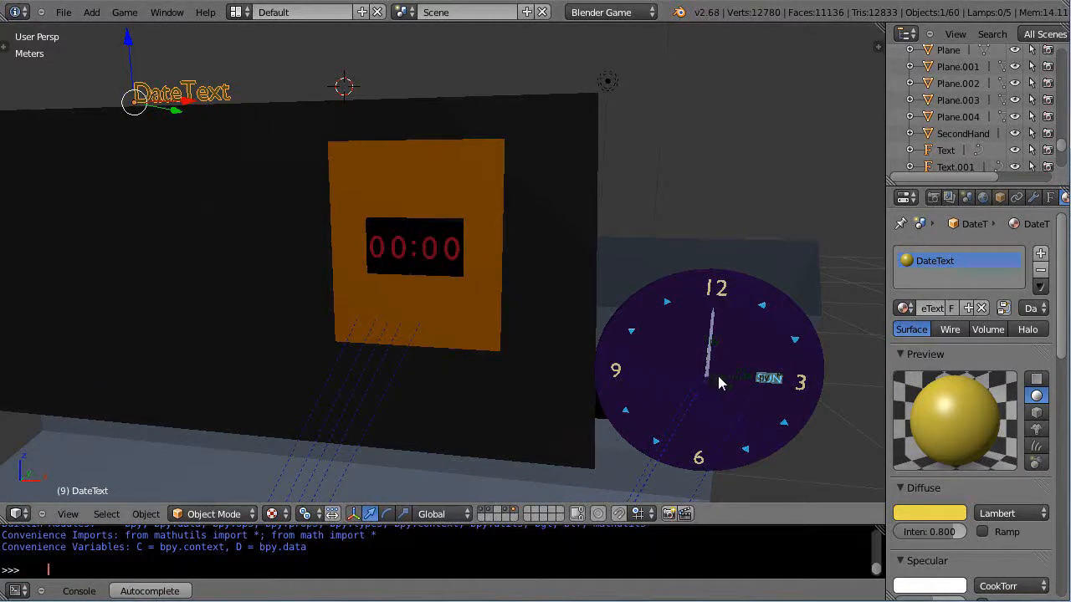
- Switch to Blender 2.68 and run the clock scene to check the date text and clocks
{"action": "key", "text": "p"}
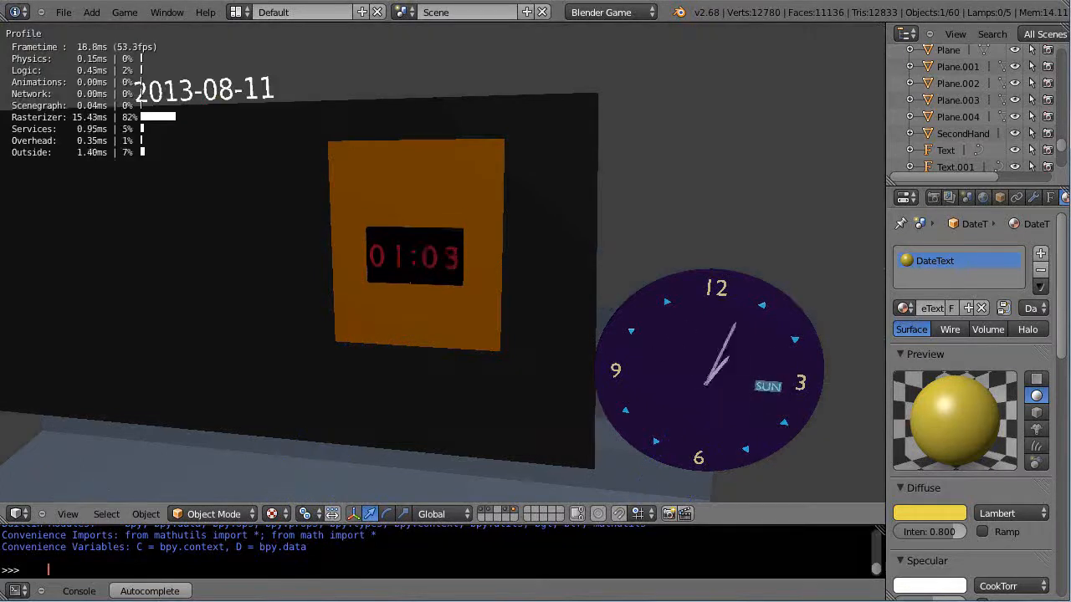